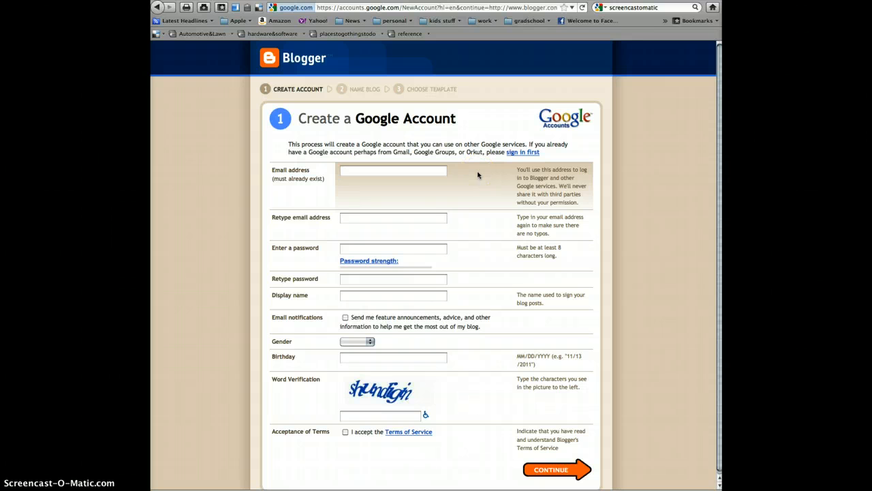
Step: Enter the new account's e-mail address and retype it in the confirmation field
left_click(408, 168)
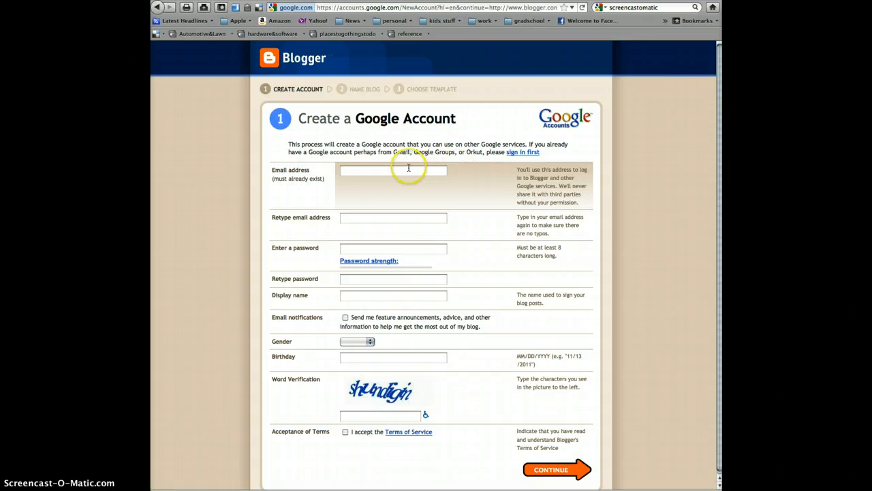
left_click(416, 170)
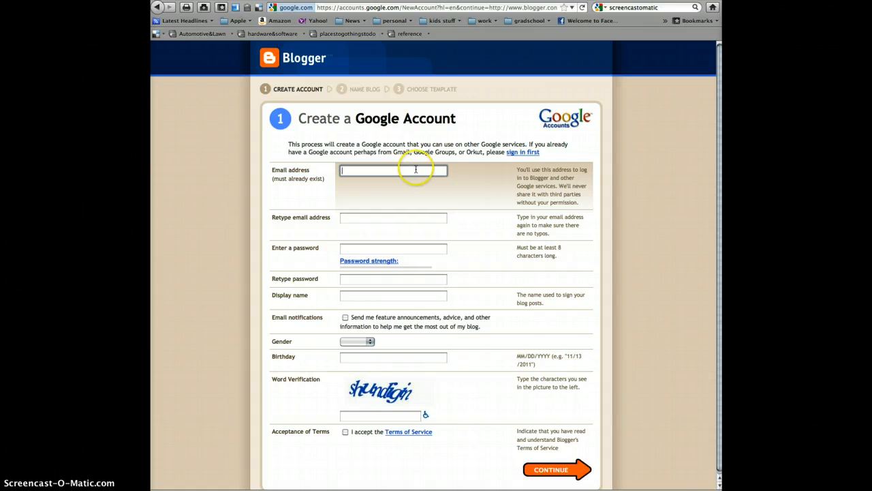
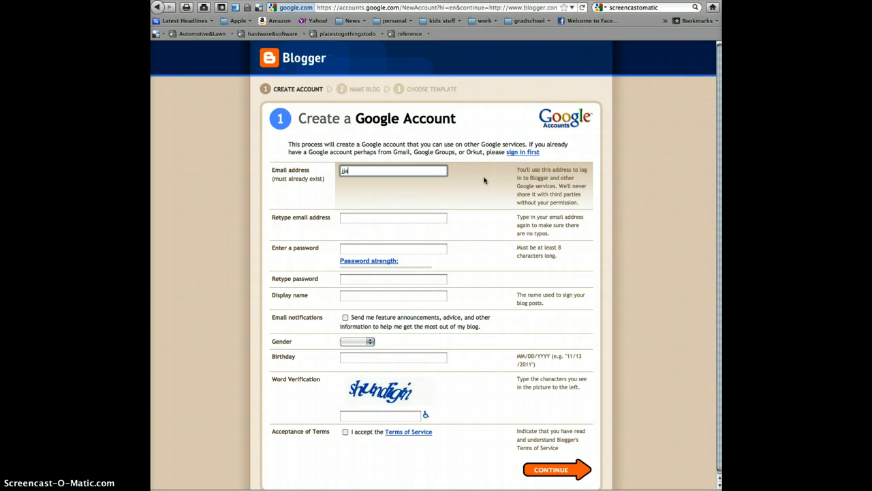
key("Tab")
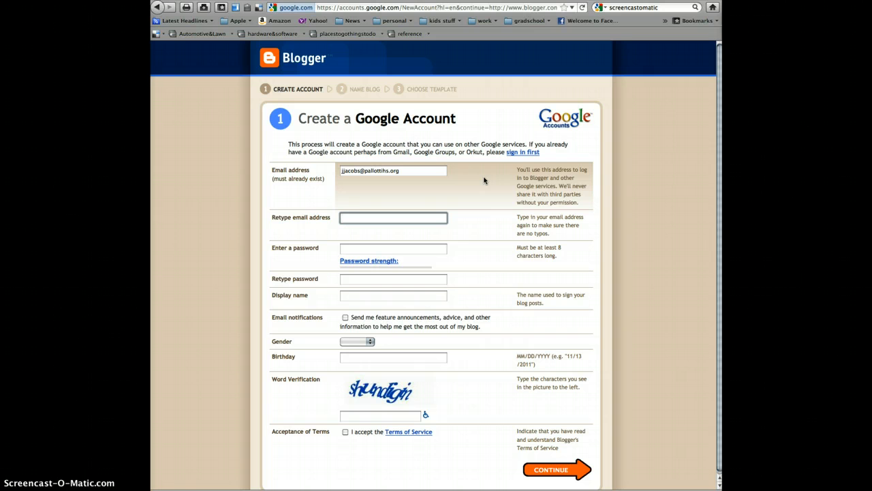
Step: Enter a strong account password and retype it to confirm
key("Tab")
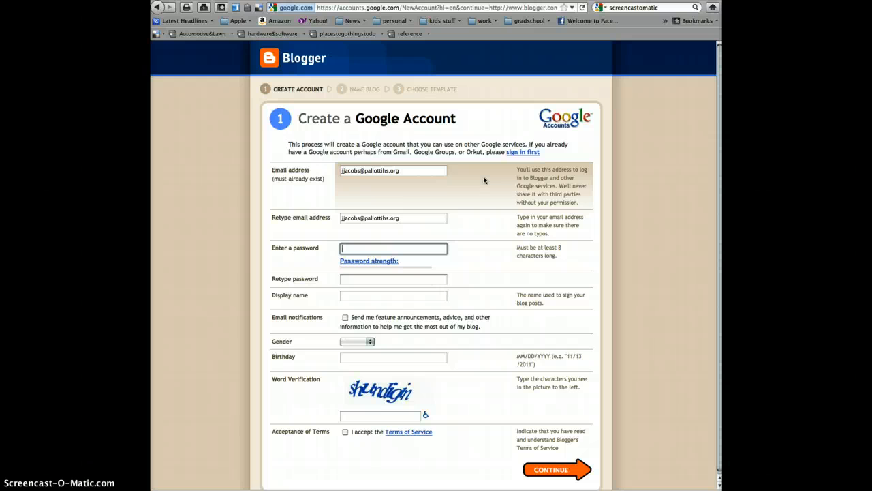
type("********")
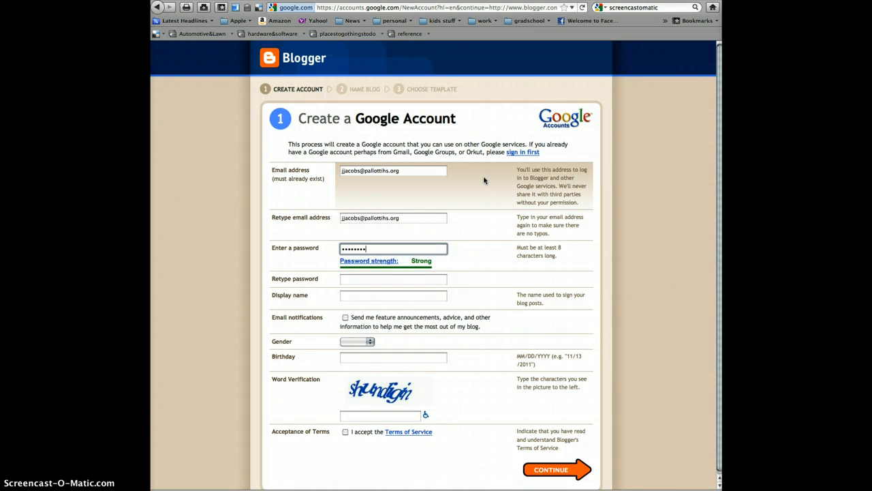
type("**")
key("Tab")
type("*********")
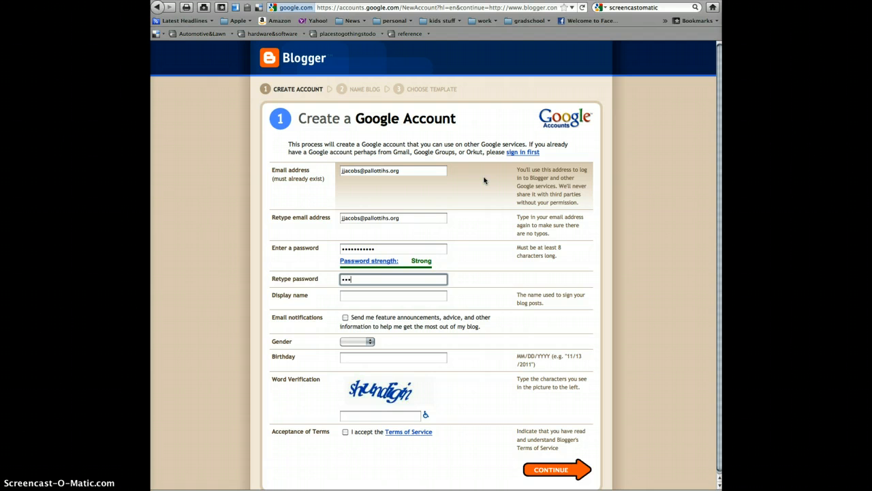
type("**")
key("Tab")
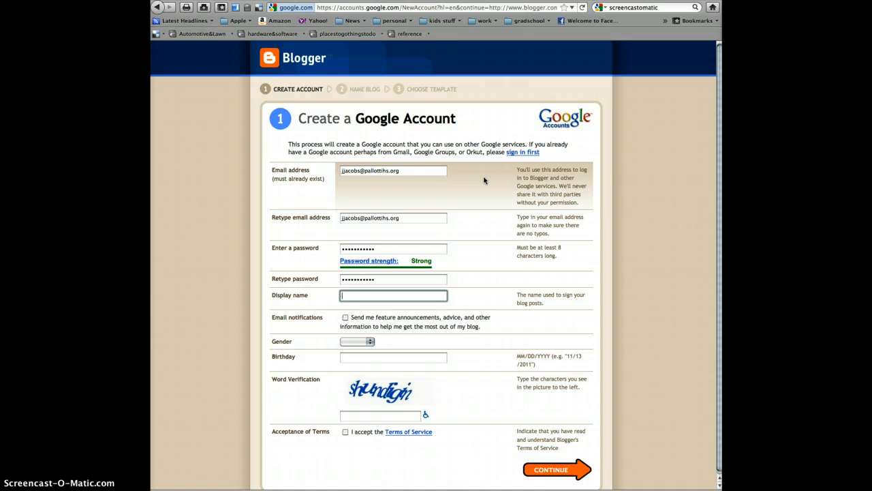
Step: Fill in the display name, choose Male as gender, and enter the birthday
type("MrJJacobs")
left_click(356, 341)
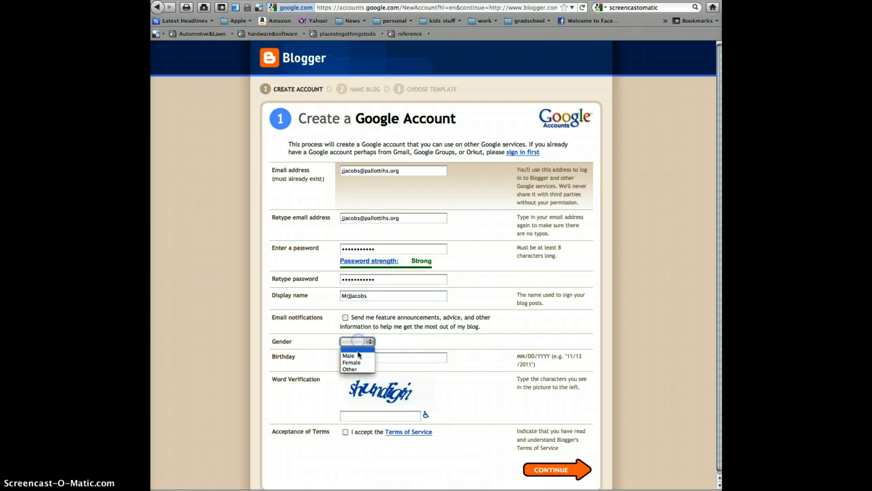
left_click(357, 355)
left_click(357, 359)
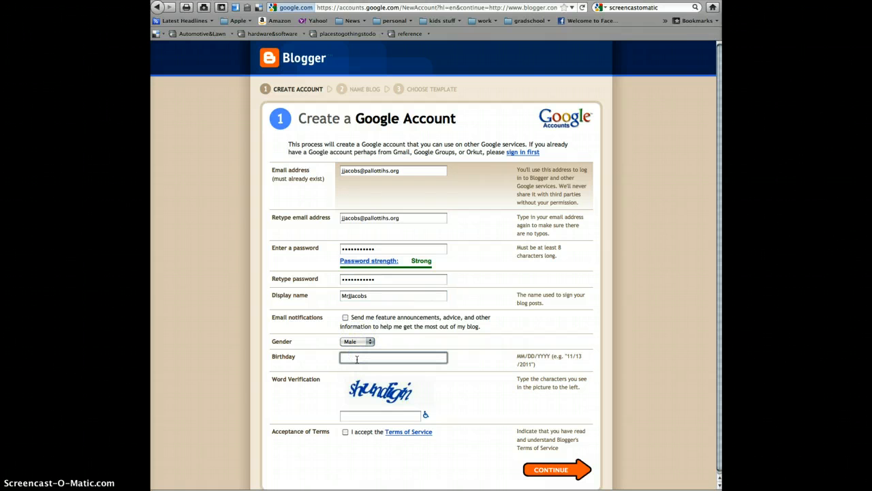
Step: Enter the word verification characters, accept the Terms of Service, and continue
left_click(351, 414)
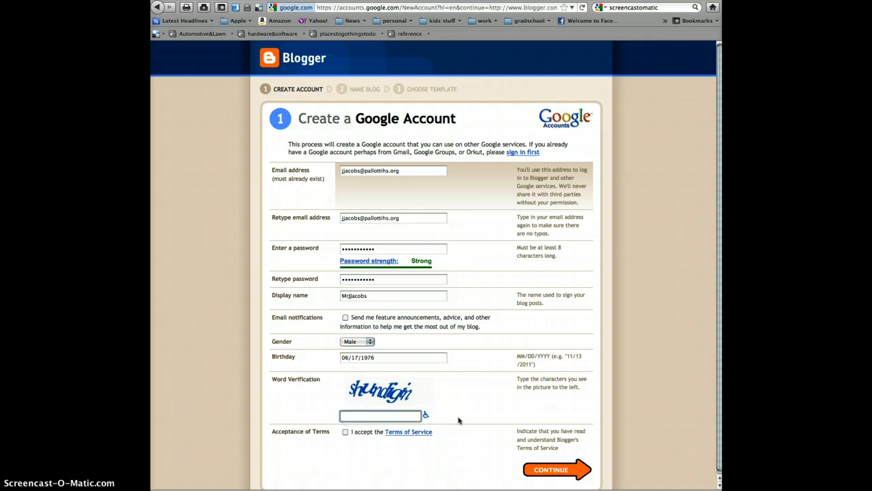
type("shundigin")
left_click(345, 431)
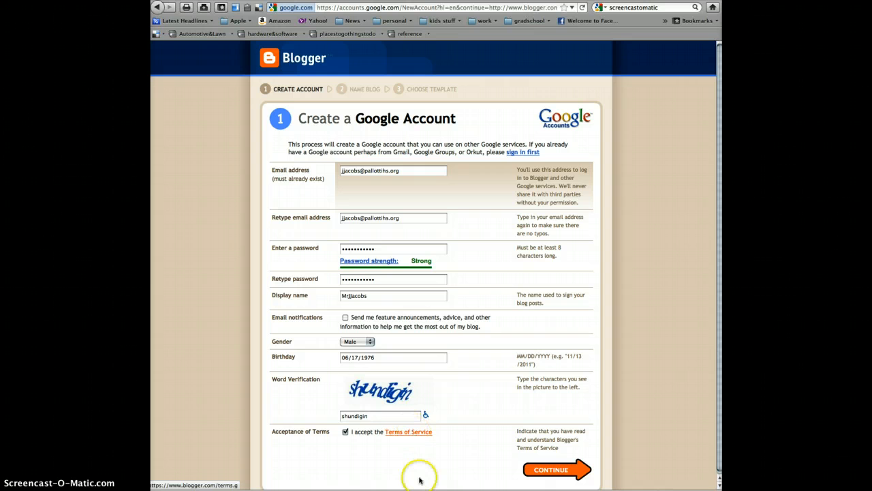
left_click(548, 470)
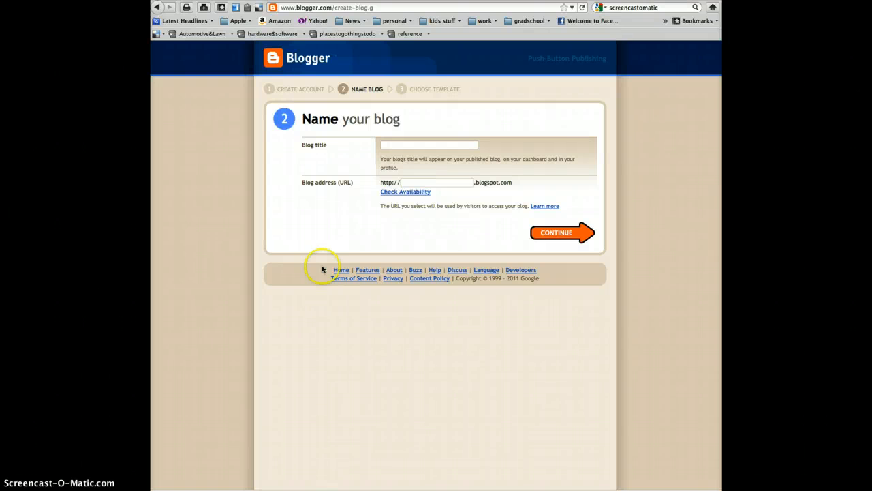
Step: Give the blog its Web Design title and a .blogspot.com address confirmed as available
left_click(386, 145)
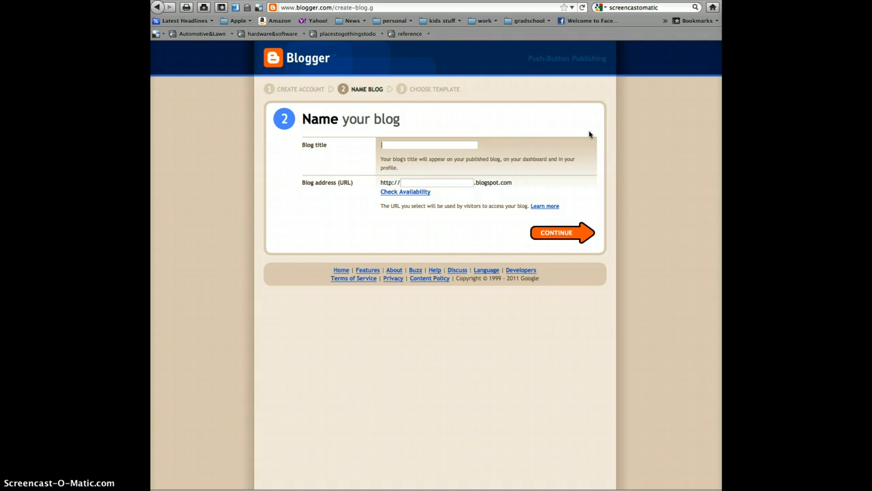
type("Mr. J. Jacobs – Web Design")
left_click(421, 184)
type("JJacobsWebDesign")
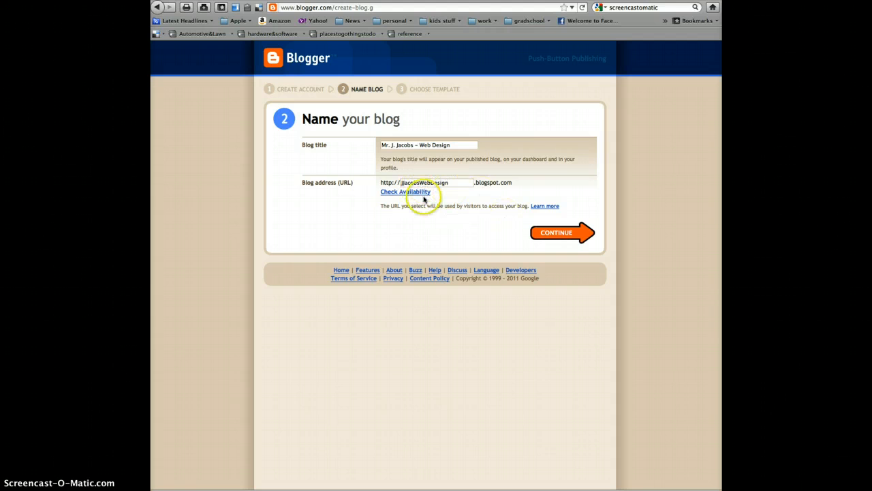
left_click(419, 193)
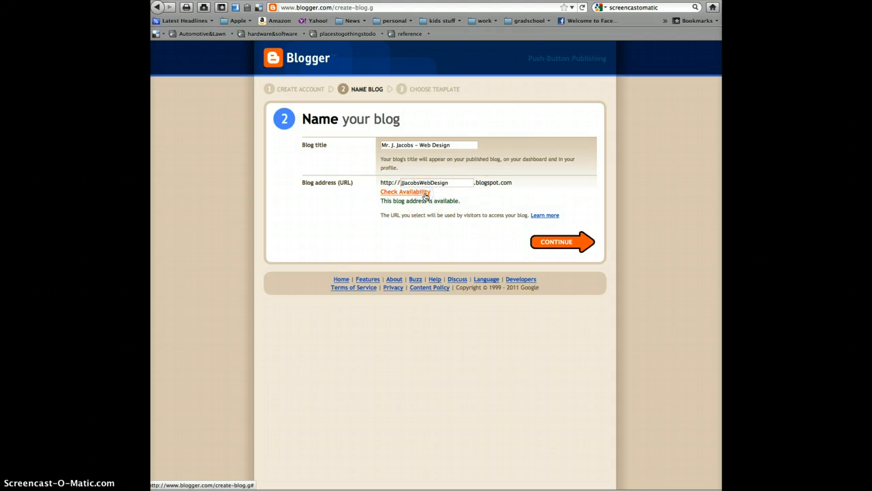
left_click(555, 243)
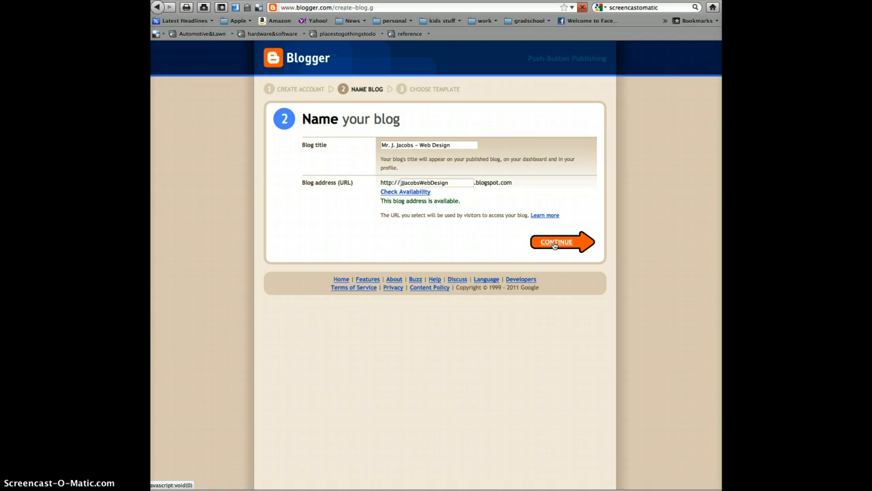
left_click(555, 244)
left_click(444, 265)
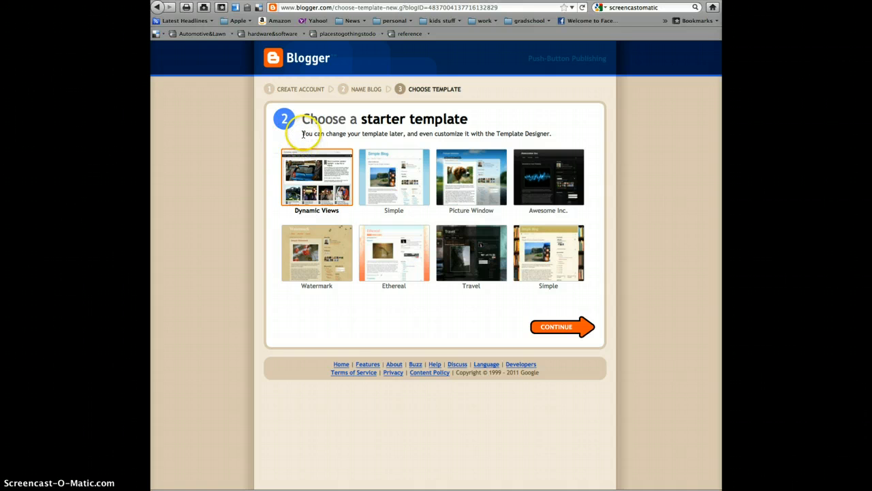
Step: Choose the Simple starter template and confirm to create the blog
left_click_drag(303, 135, 552, 137)
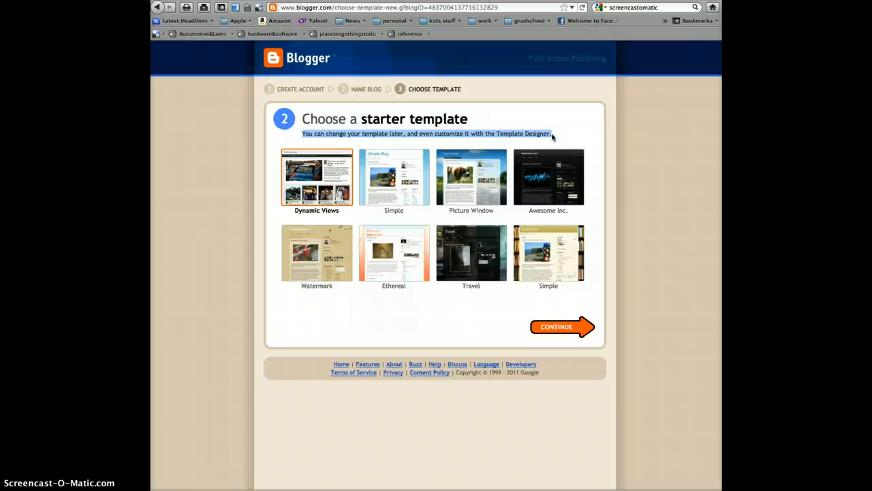
left_click(385, 179)
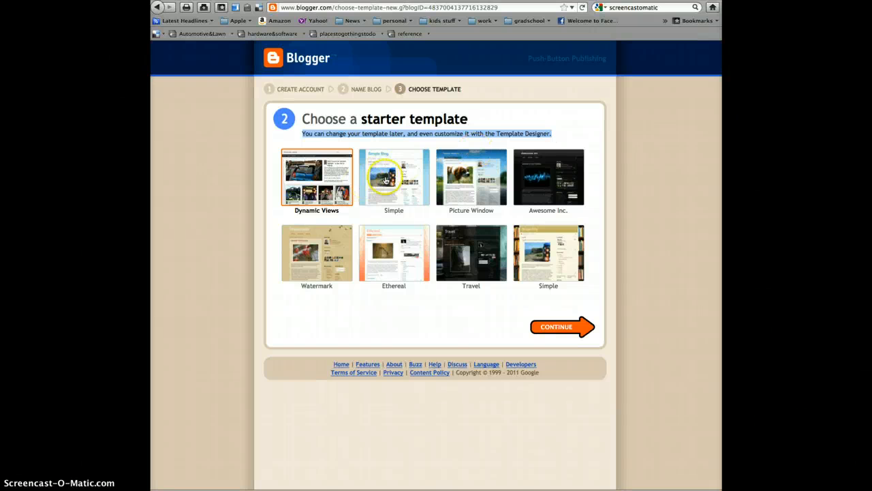
left_click(565, 331)
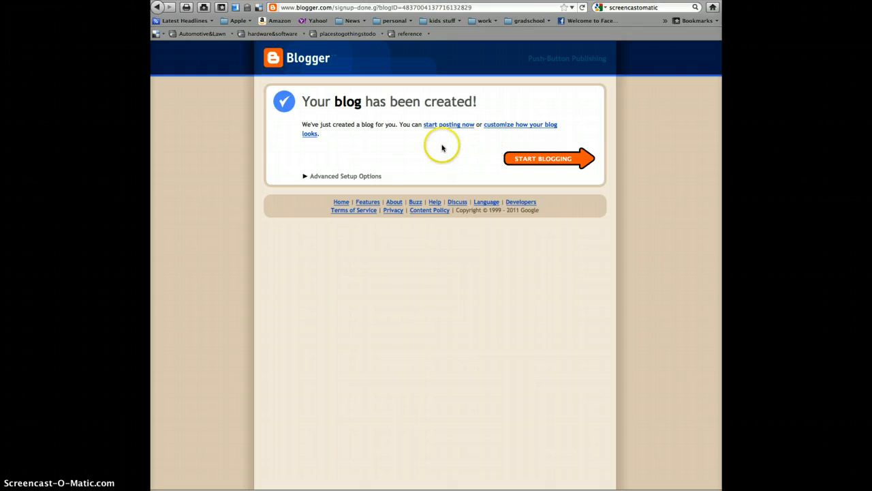
Step: Start blogging to open the New Post editor for the new blog
left_click(540, 161)
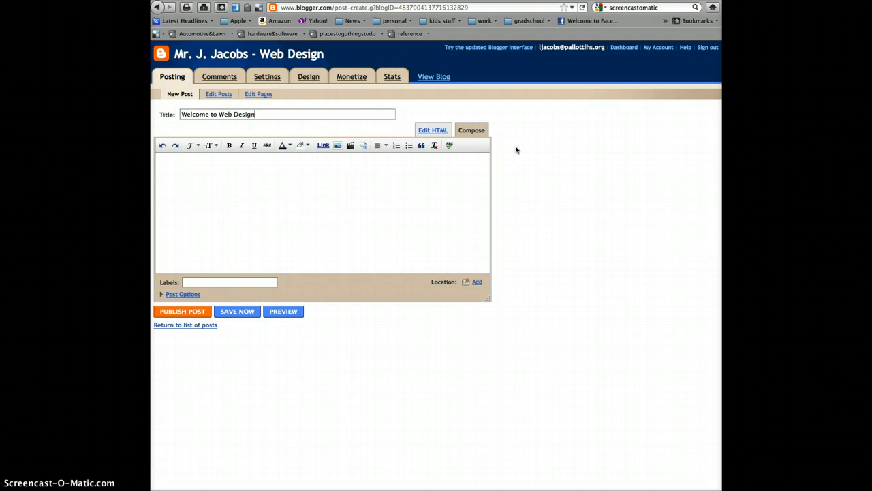
Step: Write the welcome message introducing the class, with signature, in the post body
left_click(187, 163)
left_click(345, 207)
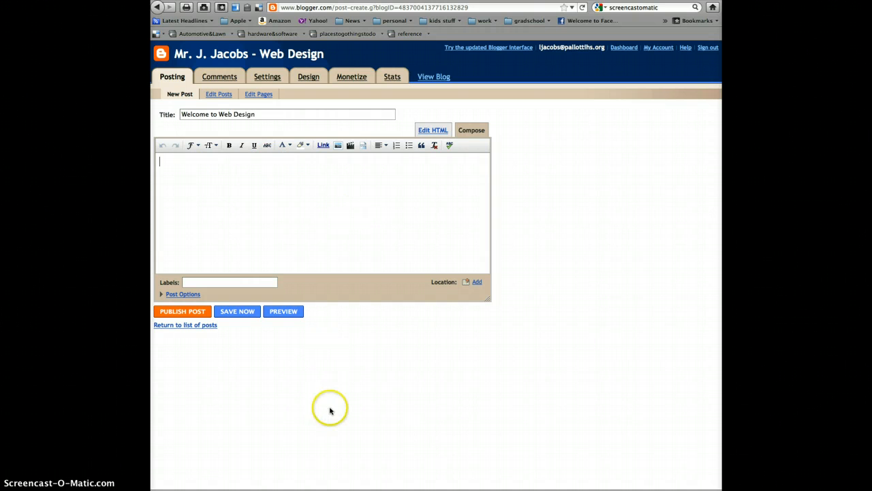
left_click(309, 395)
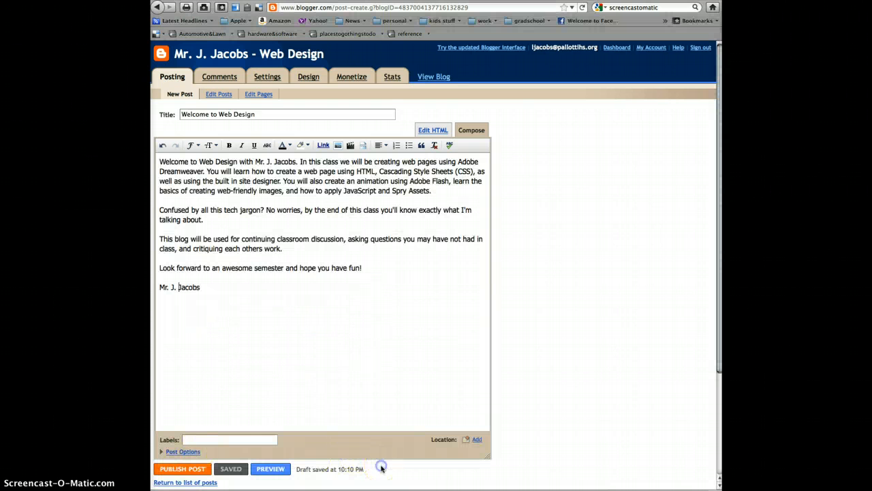
left_click(380, 469)
left_click(369, 465)
left_click(378, 456)
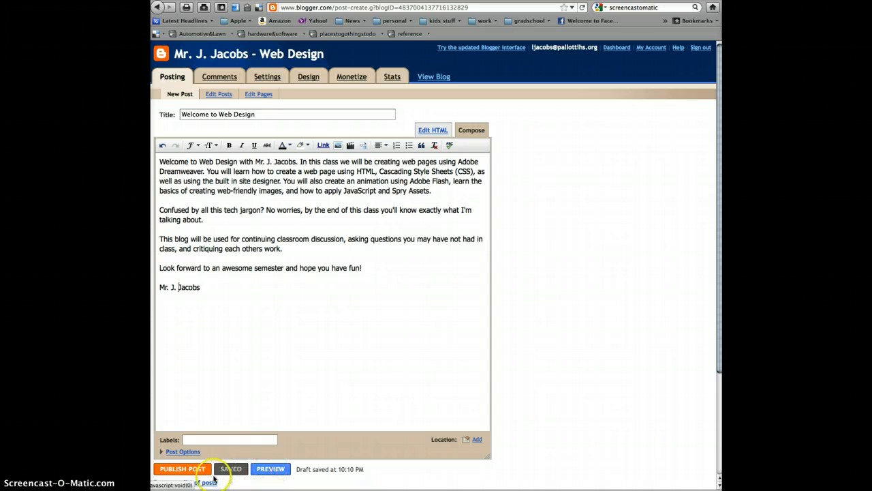
Step: Publish the 'Welcome to Web Design' post
left_click(186, 469)
left_click(187, 470)
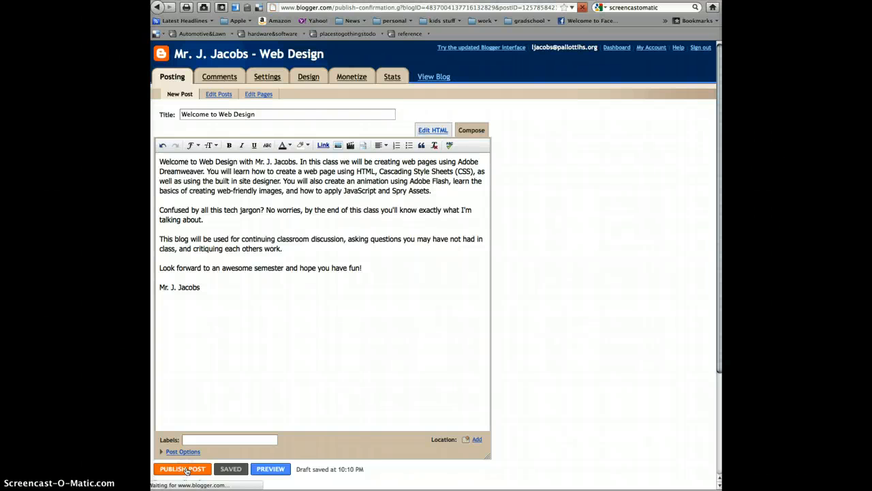
left_click(212, 465)
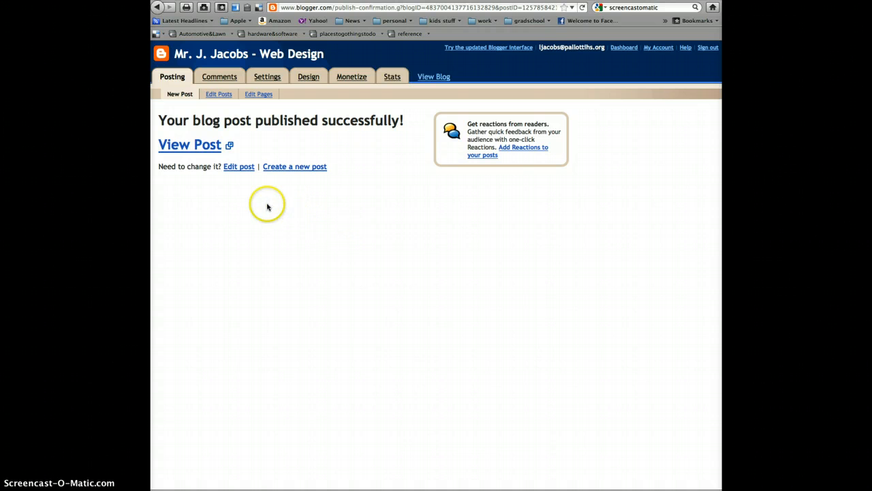
Step: View the live 'Welcome to Web Design' post from the confirmation page
left_click(194, 151)
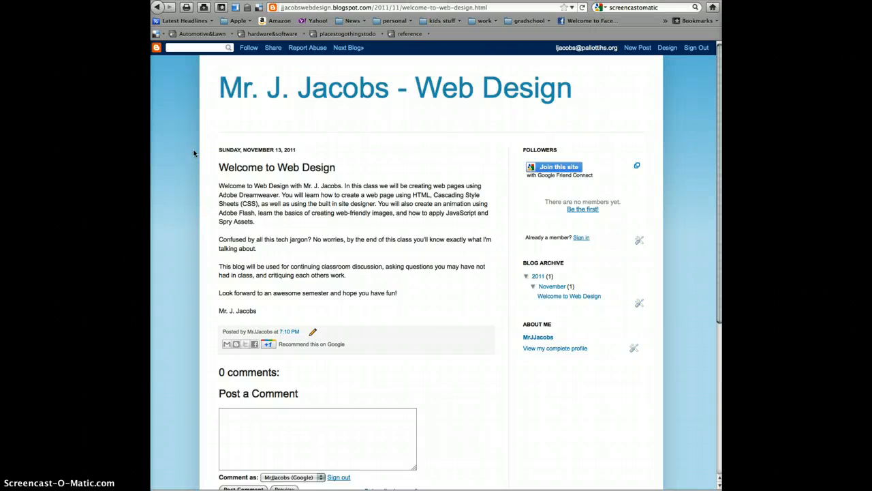
scroll(452, 425, "down", 2)
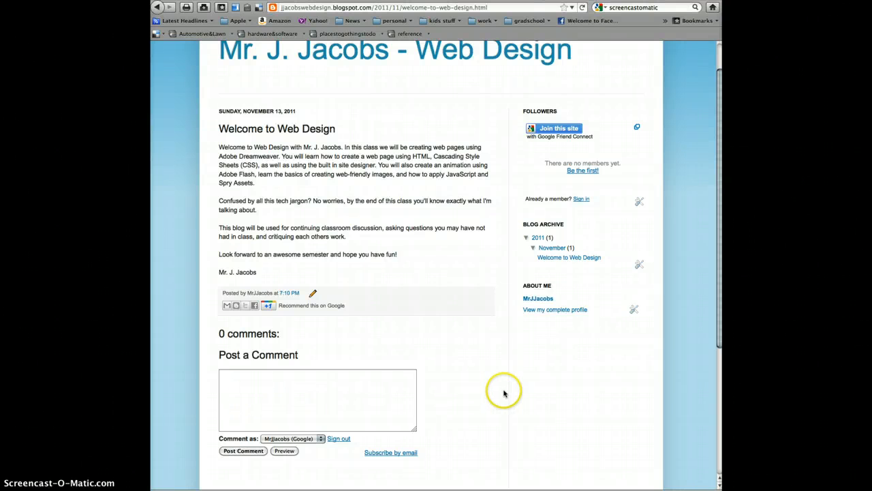
scroll(504, 393, "down", 3)
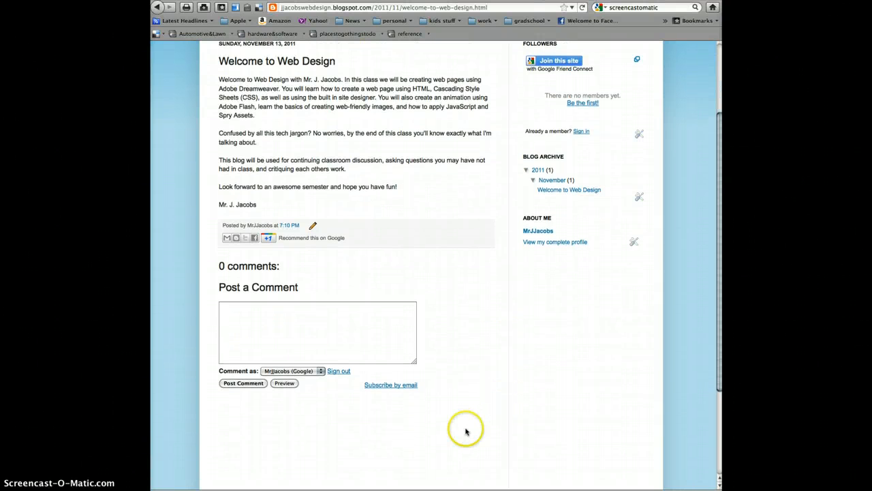
left_click(436, 347)
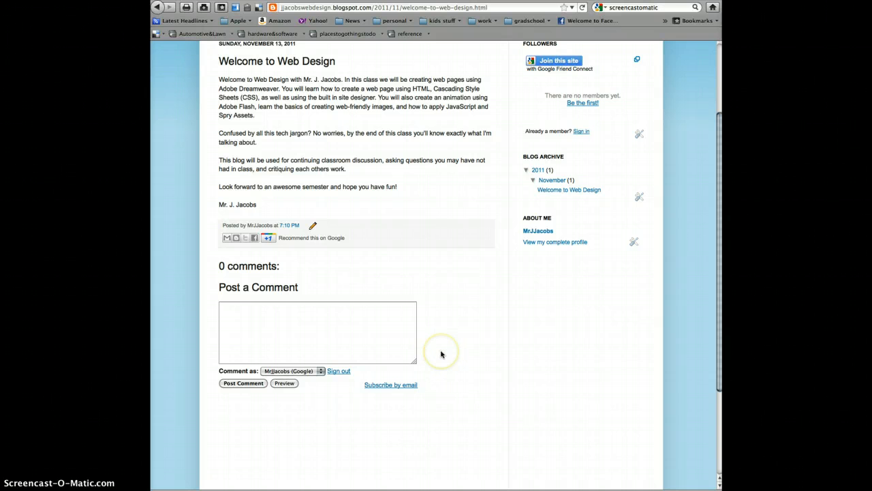
scroll(440, 355, "up", 1)
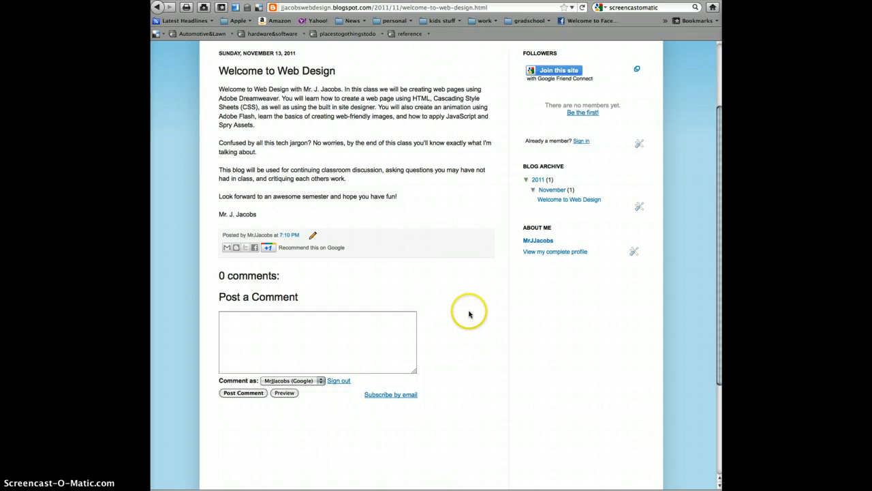
scroll(470, 314, "up", 5)
scroll(683, 354, "up", 1)
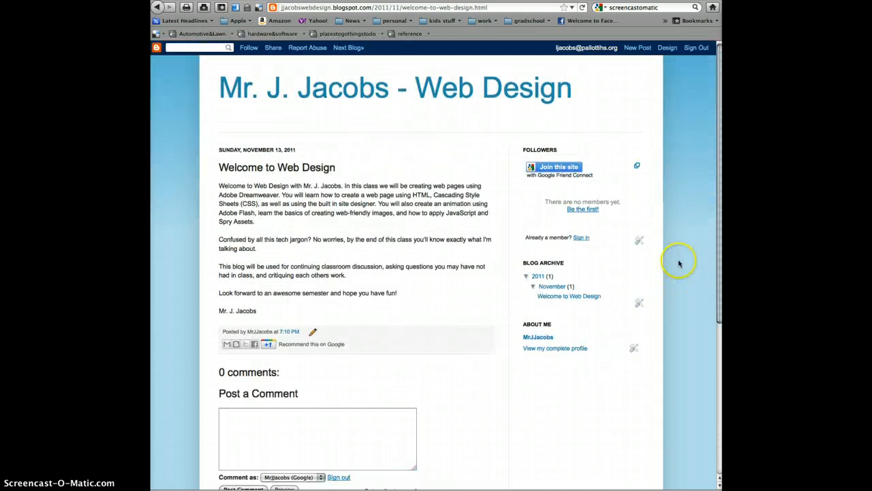